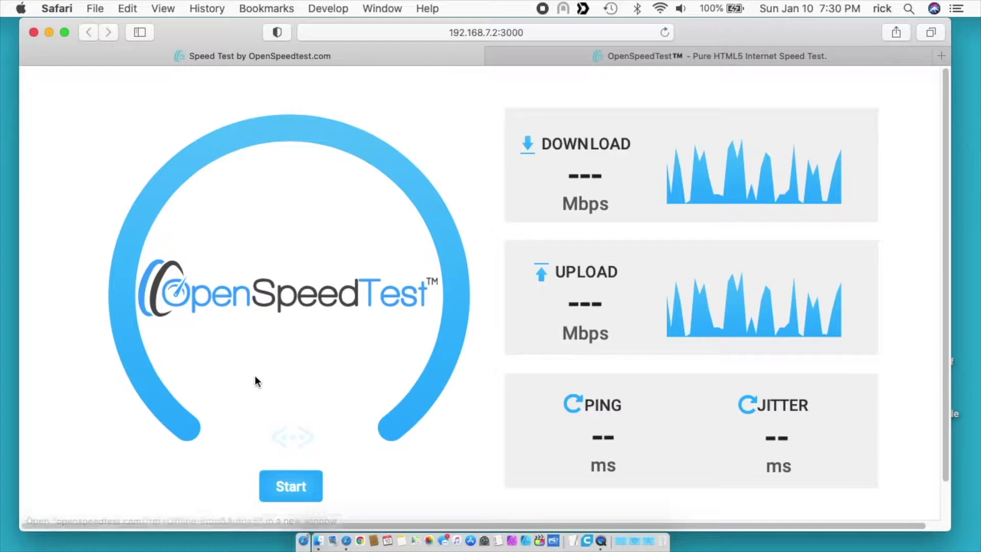
# Start a speed test on the 192.168.7.2 local server page.
pyautogui.click(288, 488)
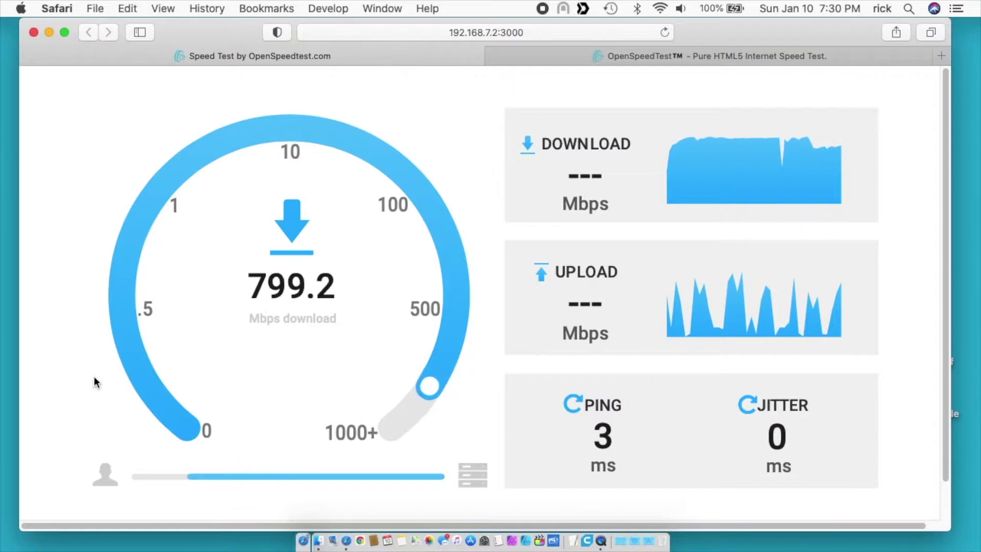
# Close the first speed-test tab and go to the openspeedtest.com downloads page.
pyautogui.click(28, 56)
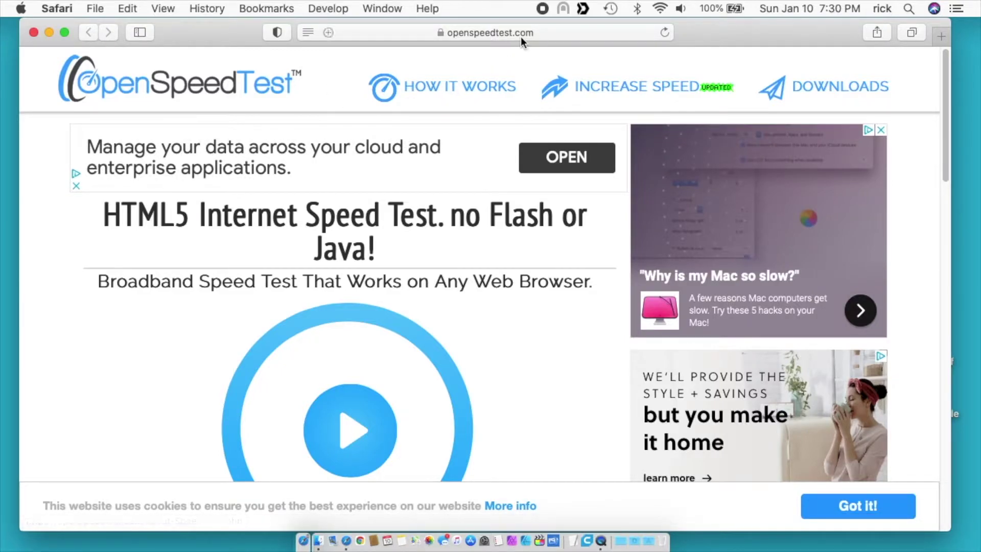
pyautogui.click(830, 87)
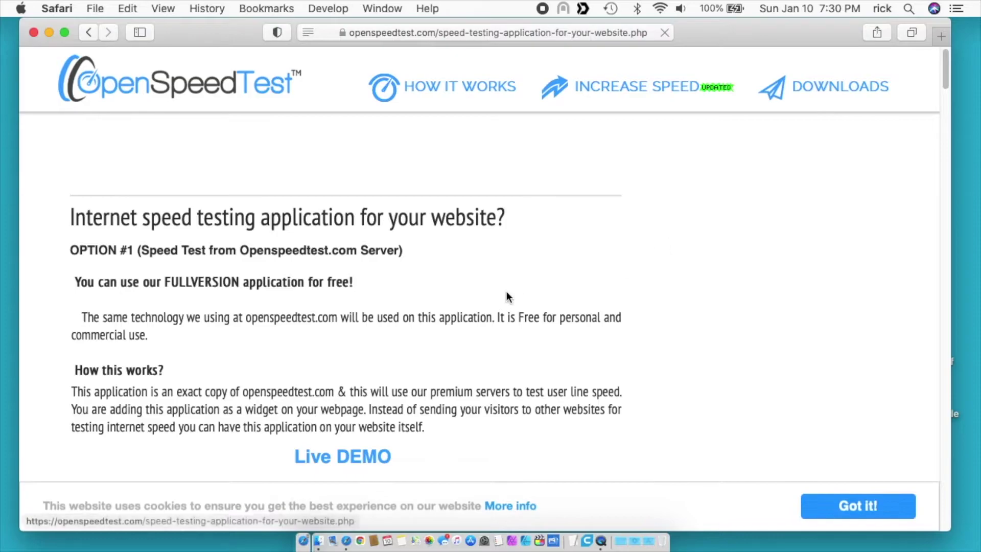
pyautogui.scroll(-7, 507, 291)
pyautogui.scroll(-15, 507, 295)
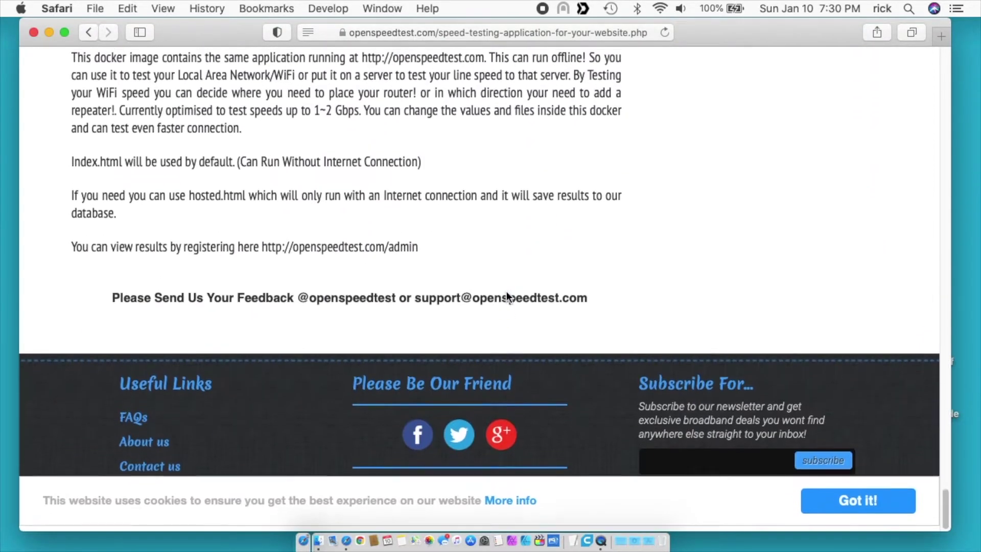
pyautogui.scroll(5, 507, 295)
pyautogui.scroll(-3, 507, 295)
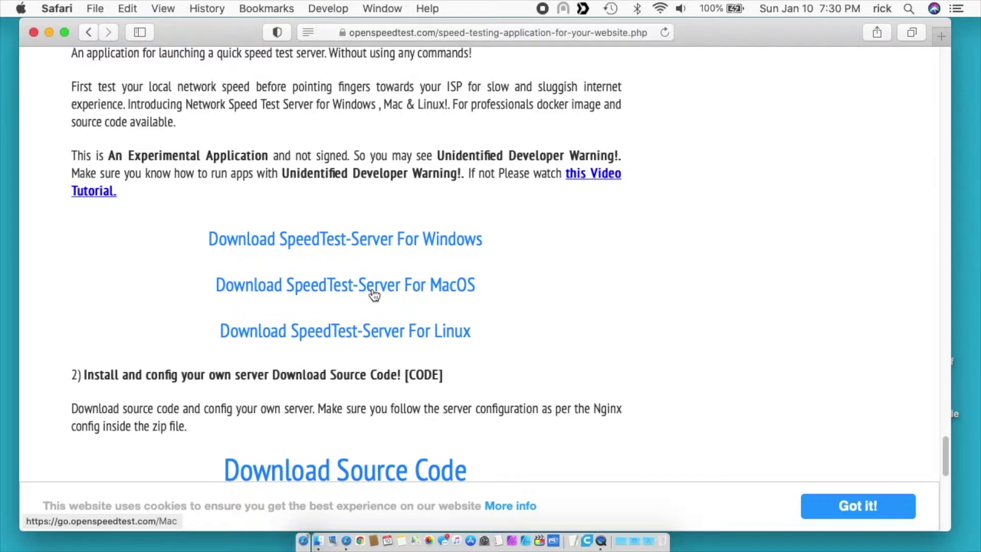
# Download SpeedTest-Server for MacOS and reveal the zip in Finder.
pyautogui.click(375, 295)
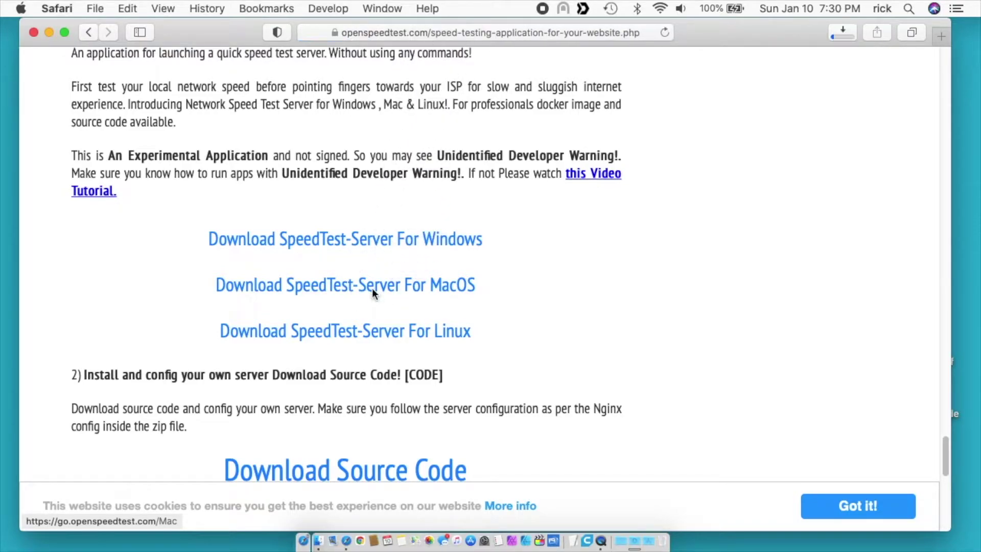
pyautogui.click(843, 33)
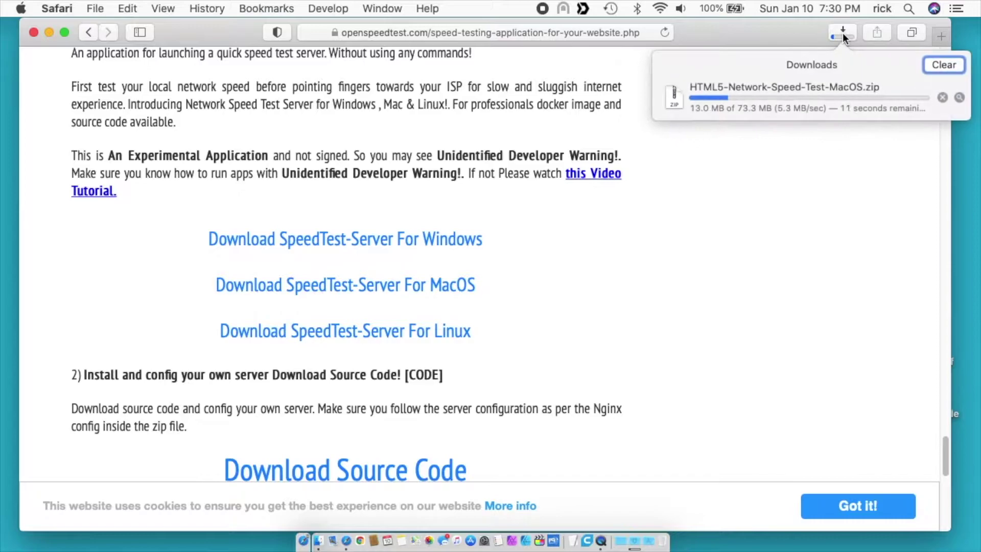
pyautogui.click(960, 98)
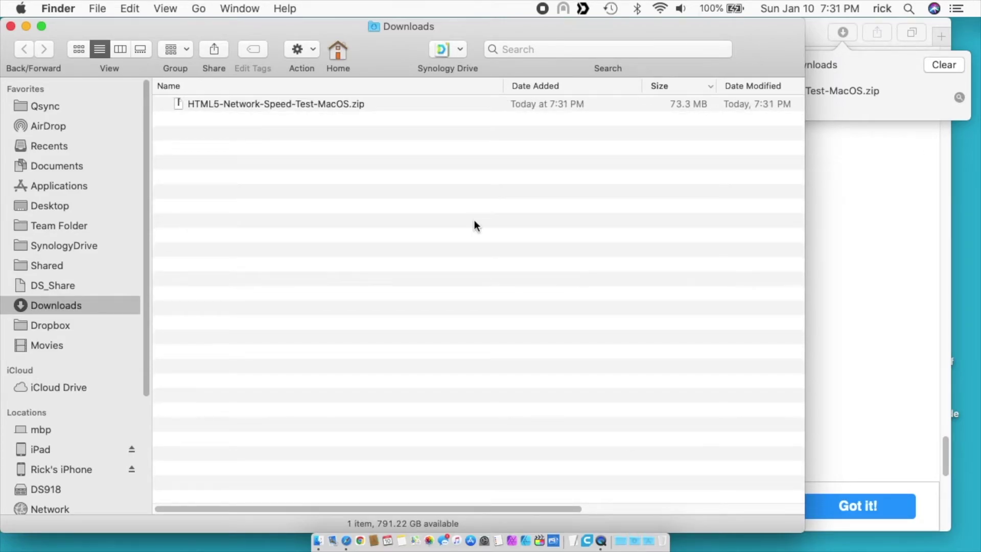
# Return to Safari and glance at the Time Machine backup status menu.
pyautogui.press('super+Tab')
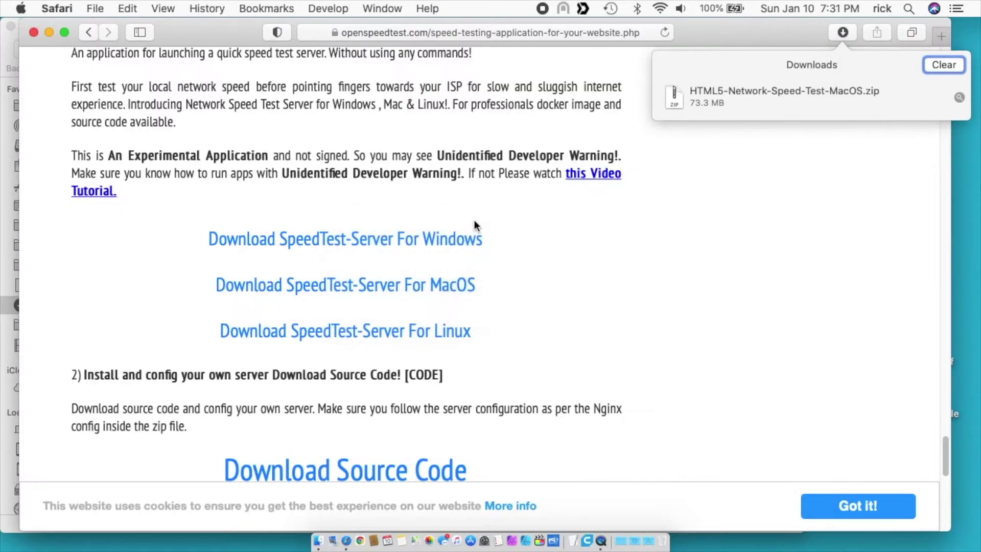
pyautogui.click(612, 8)
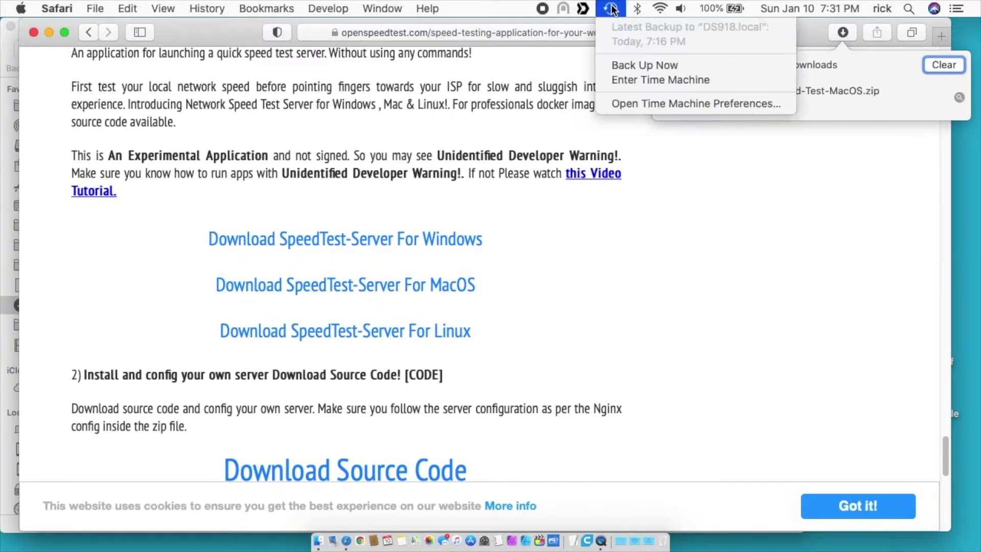
pyautogui.click(654, 64)
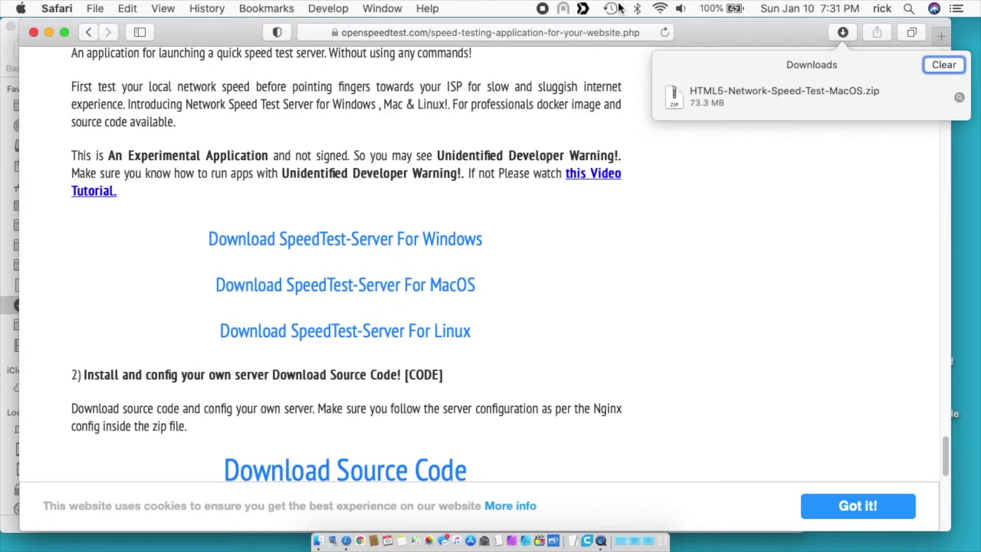
# Unzip HTML5-Network-Speed-Test-MacOS.zip and cancel the unverified-developer warning for openspeedtest-server.
pyautogui.click(960, 98)
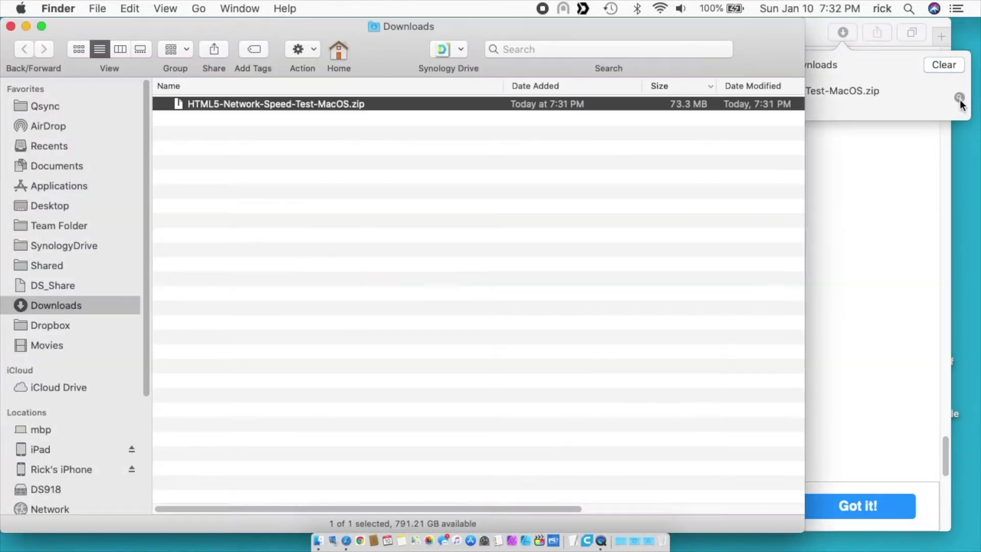
pyautogui.doubleClick(289, 106)
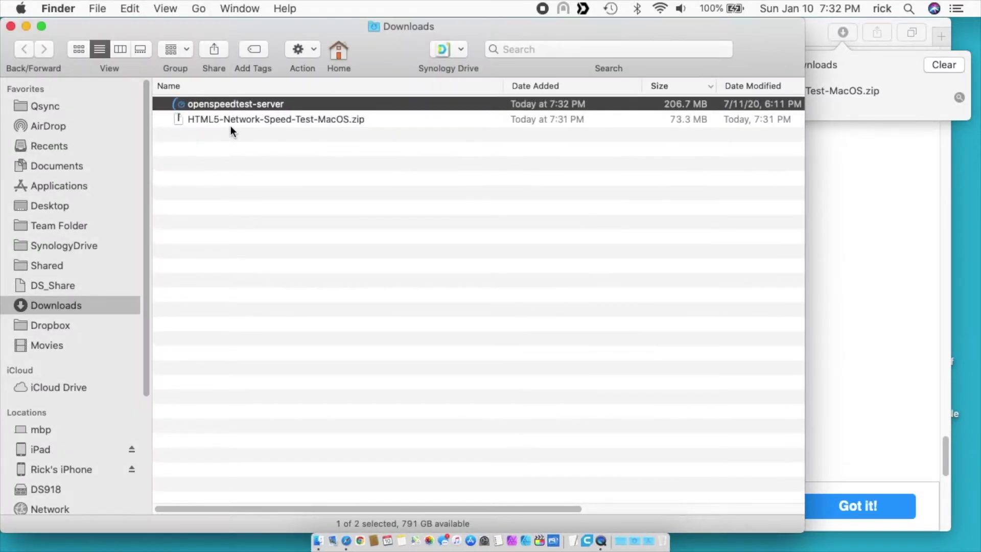
pyautogui.doubleClick(213, 104)
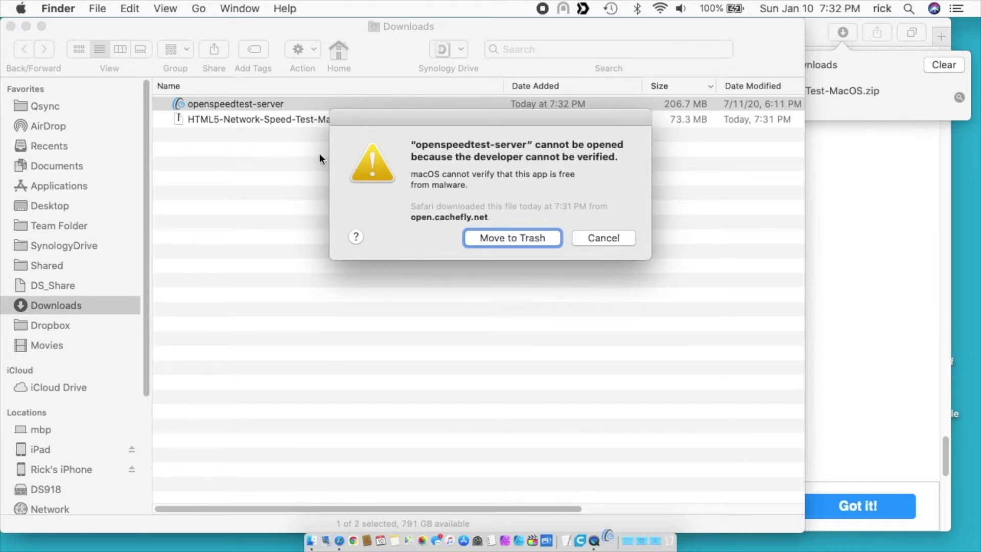
pyautogui.click(602, 238)
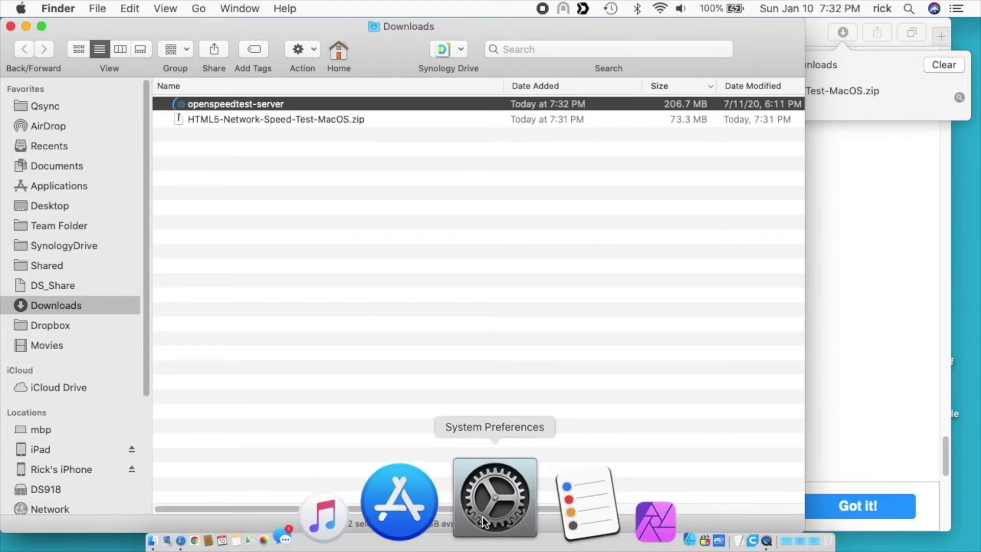
# Unlock Security & Privacy with the admin password and open openspeedtest-server anyway.
pyautogui.click(483, 516)
pyautogui.click(482, 516)
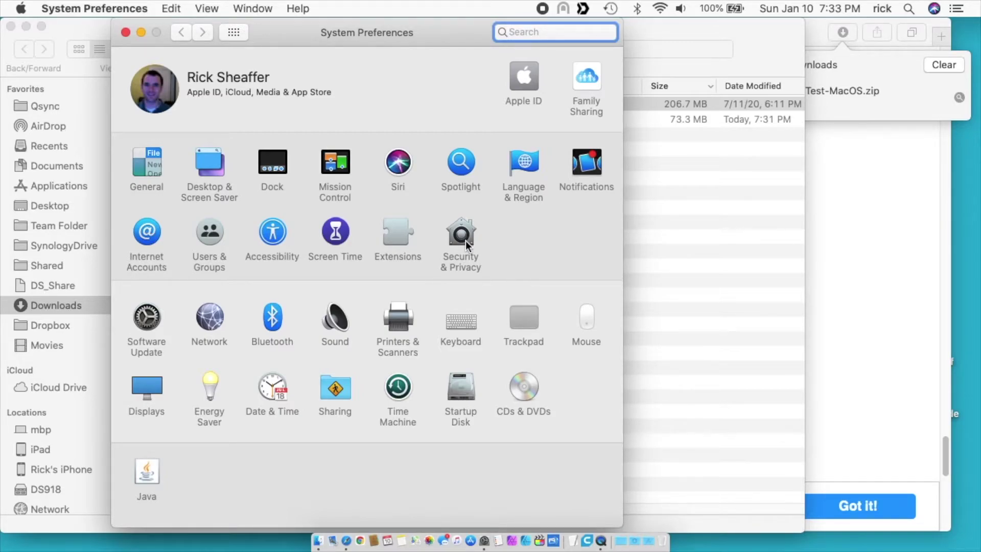
pyautogui.click(465, 240)
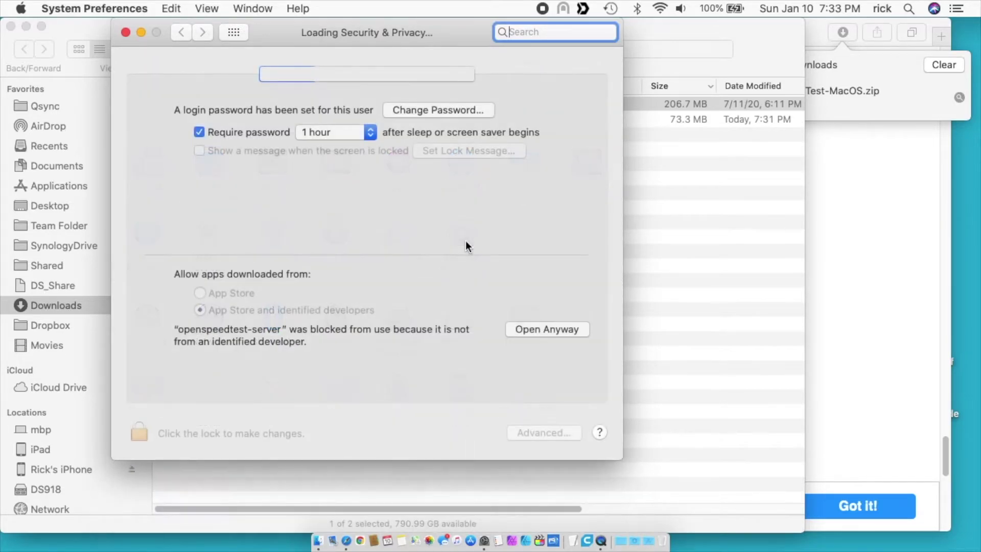
pyautogui.click(142, 434)
pyautogui.write('•••••••••')
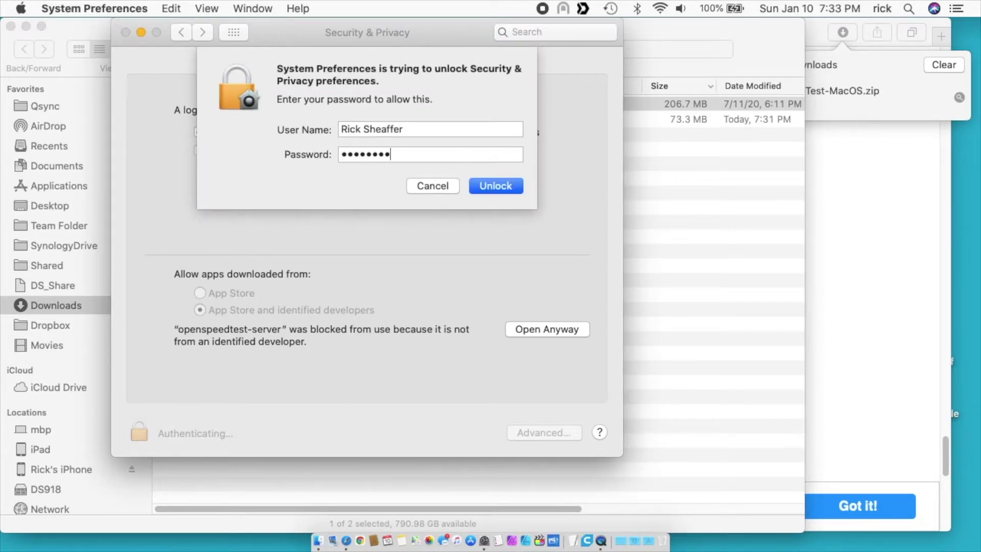
pyautogui.press('Return')
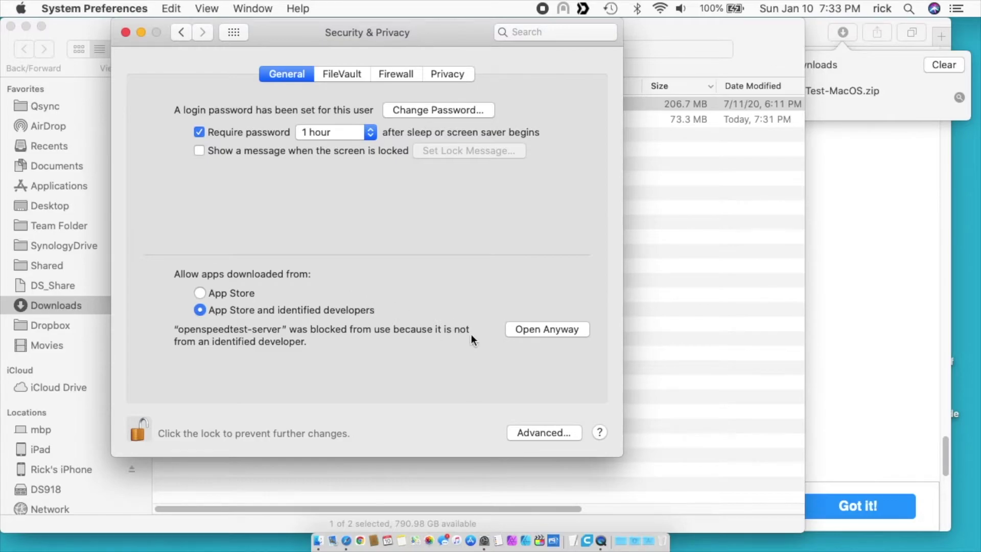
pyautogui.click(536, 331)
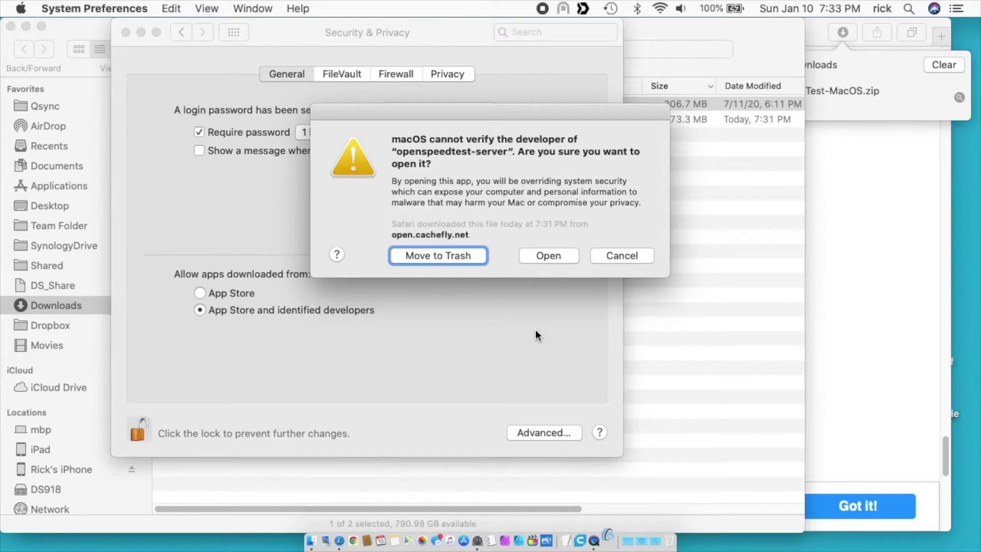
pyautogui.click(559, 257)
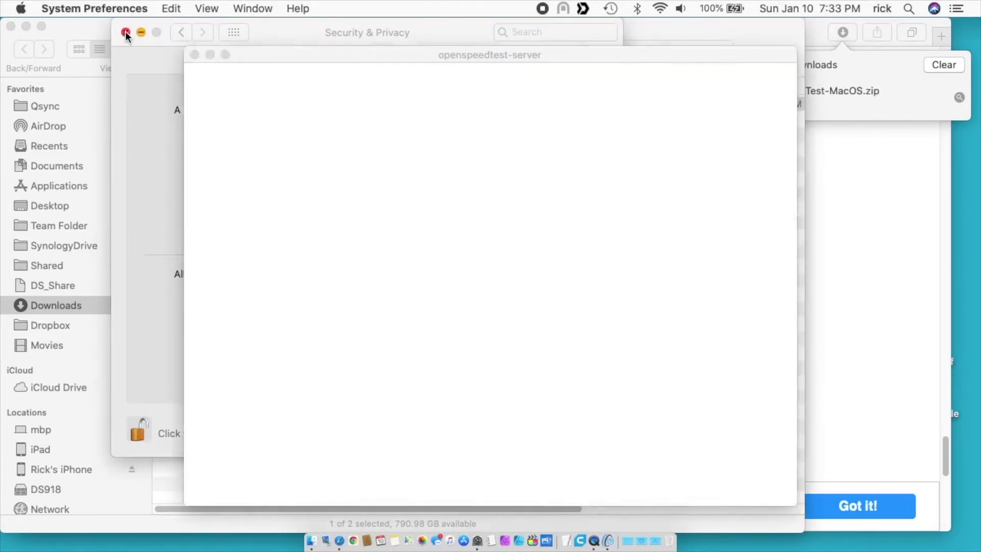
# Close the Security & Privacy, Downloads and Safari windows and quit Safari.
pyautogui.click(125, 31)
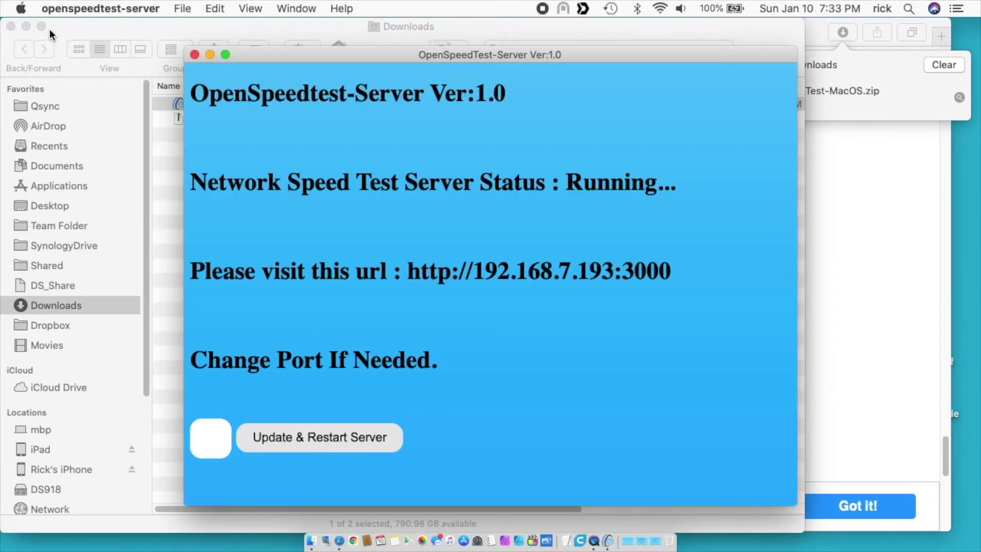
pyautogui.click(12, 26)
pyautogui.click(33, 33)
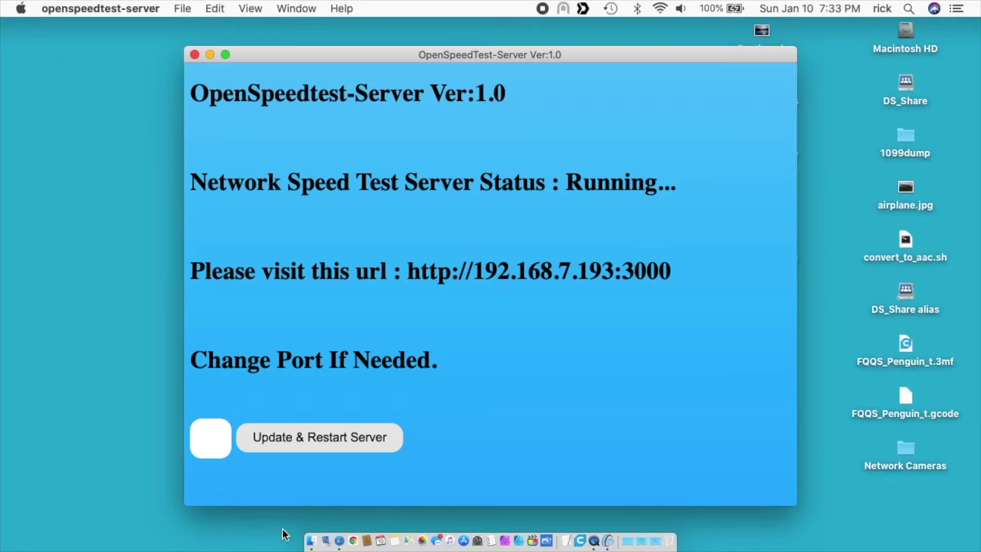
pyautogui.rightClick(333, 526)
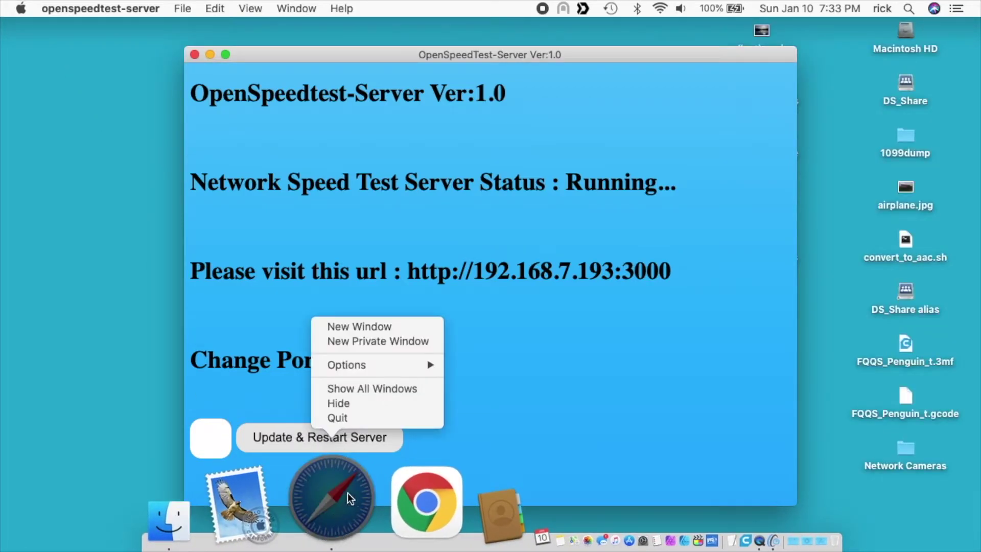
pyautogui.click(379, 418)
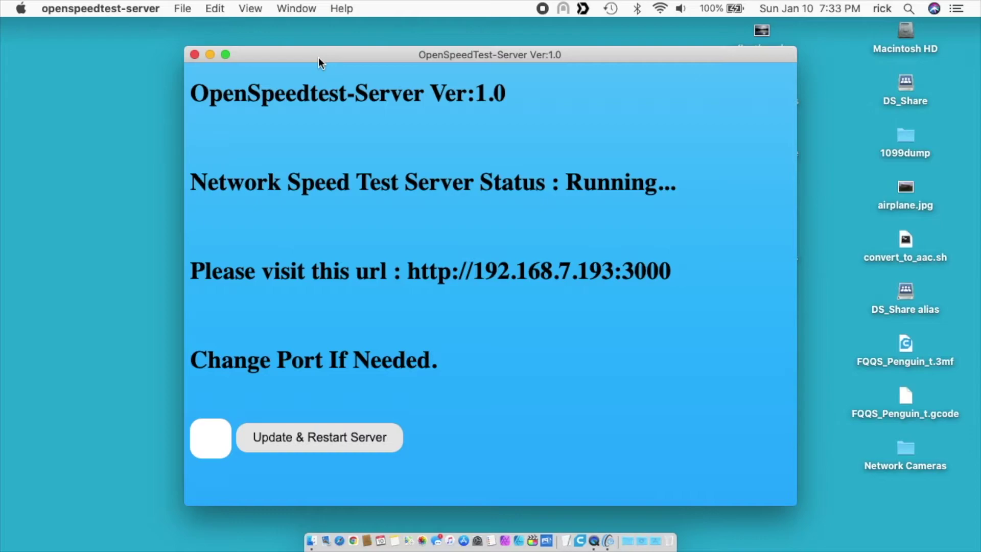
pyautogui.moveTo(409, 271); pyautogui.dragTo(676, 264)
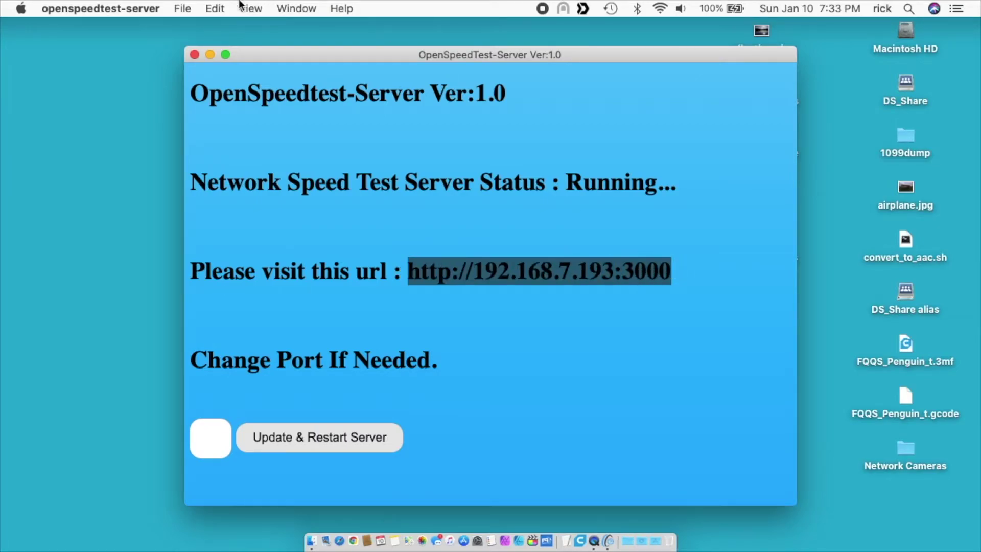
pyautogui.press('super+c')
pyautogui.click(215, 9)
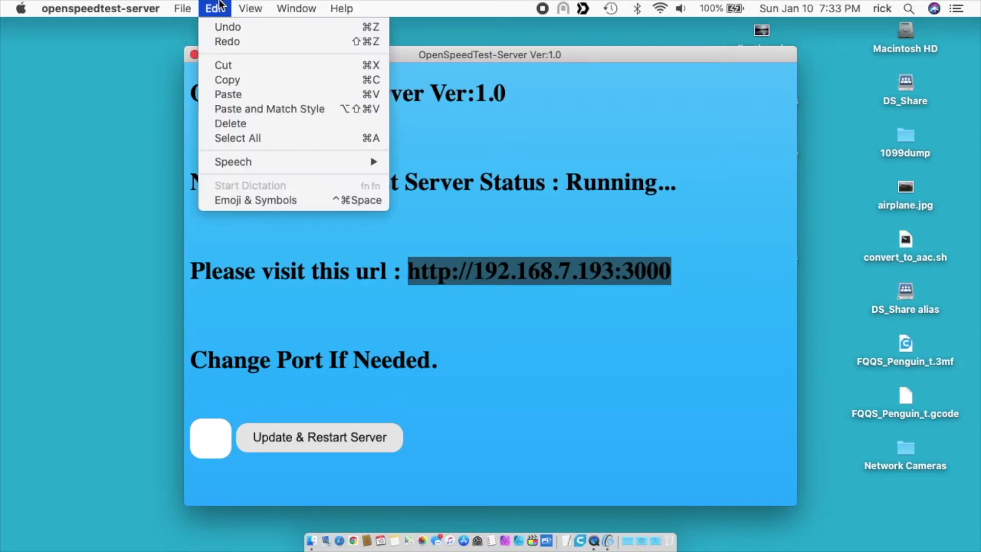
pyautogui.click(225, 82)
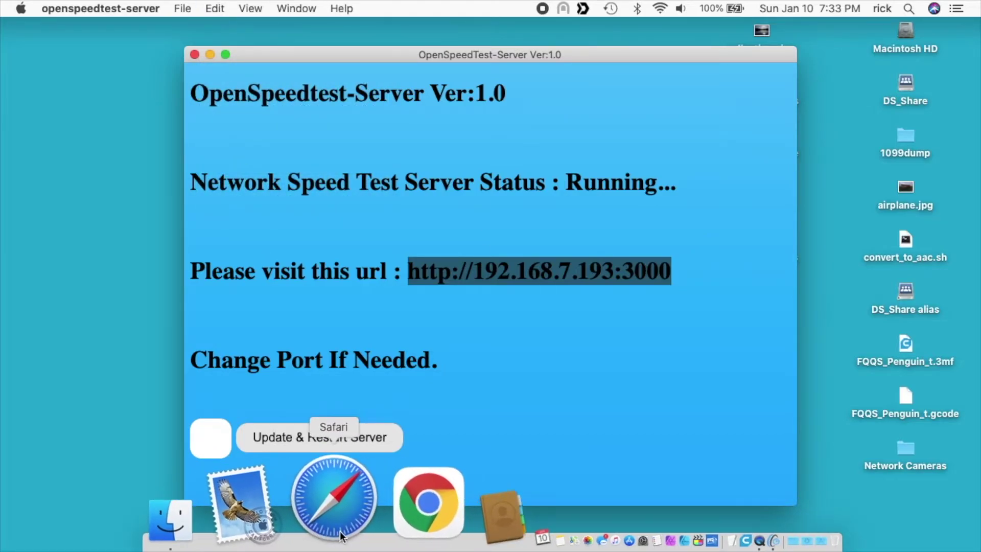
pyautogui.click(333, 498)
pyautogui.press('super+v')
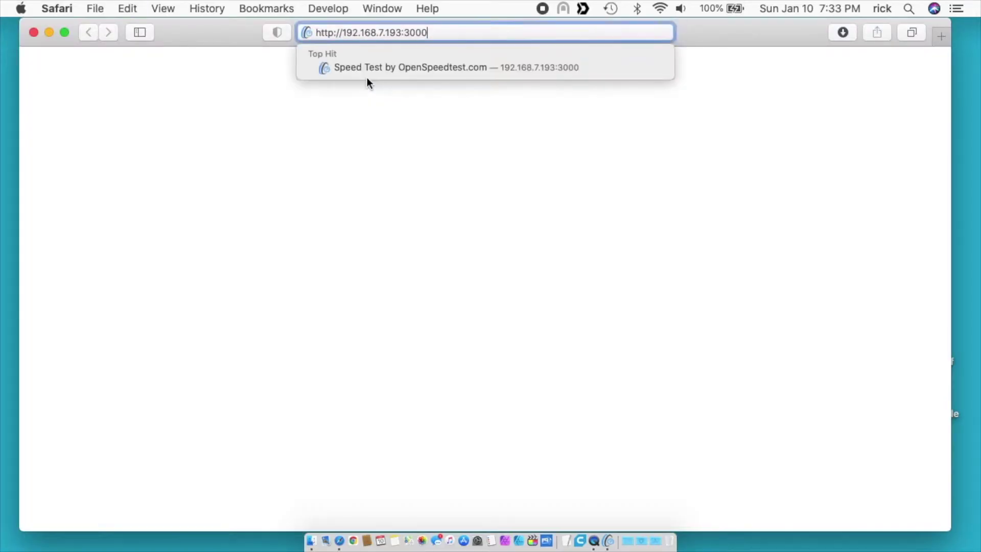
pyautogui.press('Return')
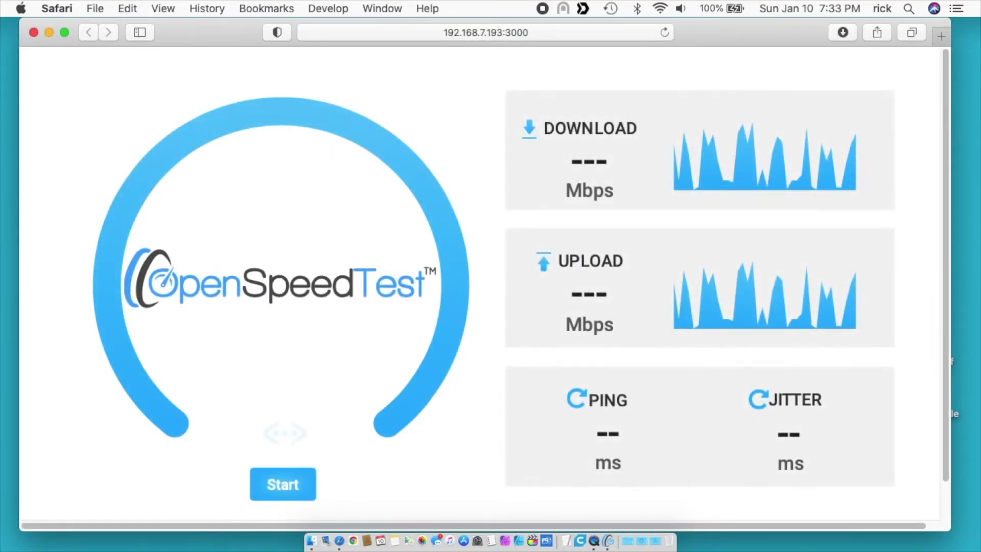
pyautogui.click(291, 497)
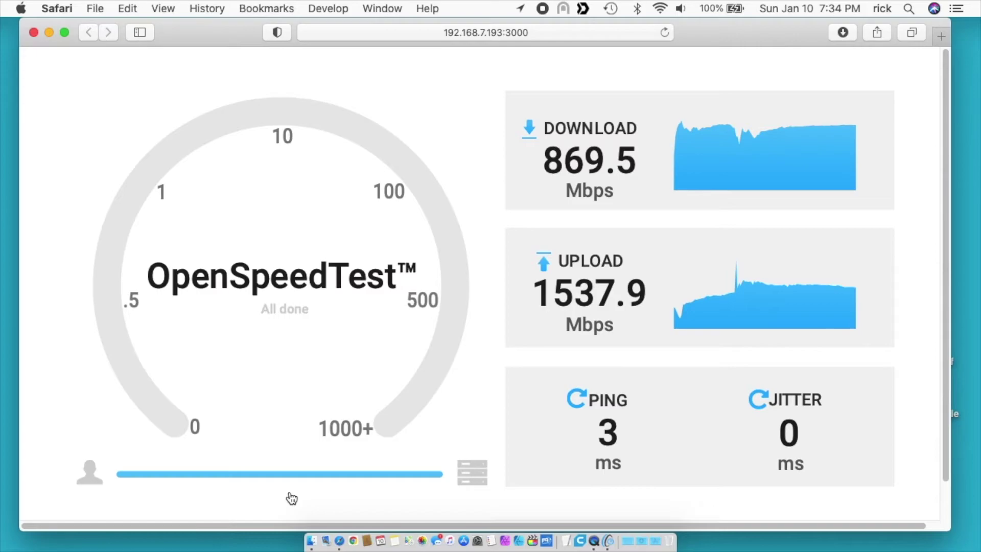
pyautogui.press('super+w')
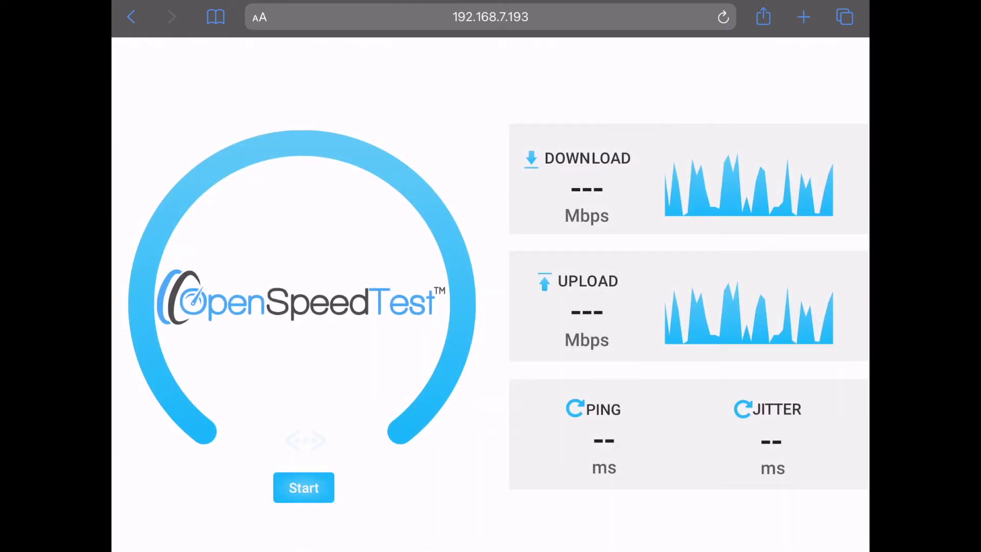
# Start the iPad test against 192.168.7.193, reaching 570.6 Mbps down and 482.2 Mbps up.
pyautogui.click(304, 487)
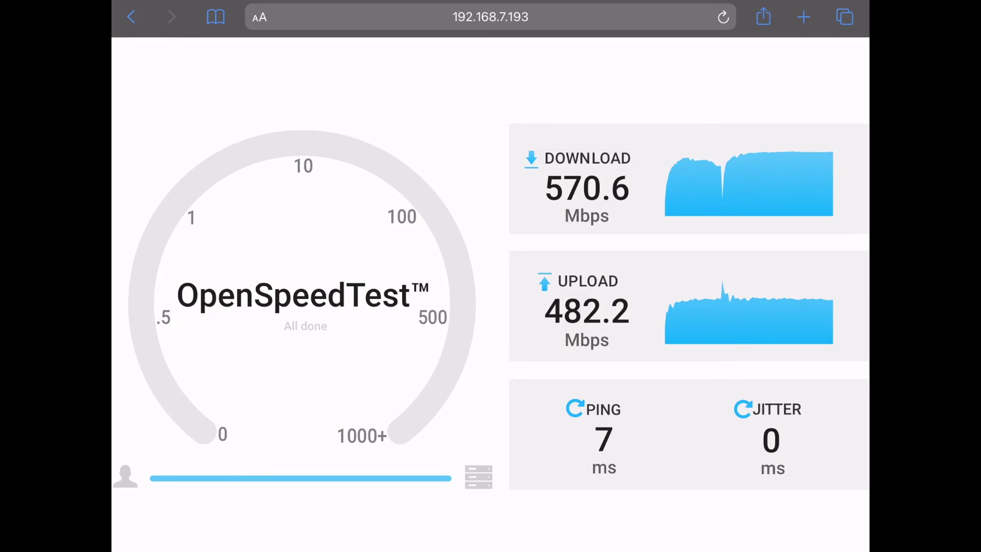
# Reload the iPad's OpenSpeedTest page to clear the download, upload, ping and jitter readings.
pyautogui.click(723, 16)
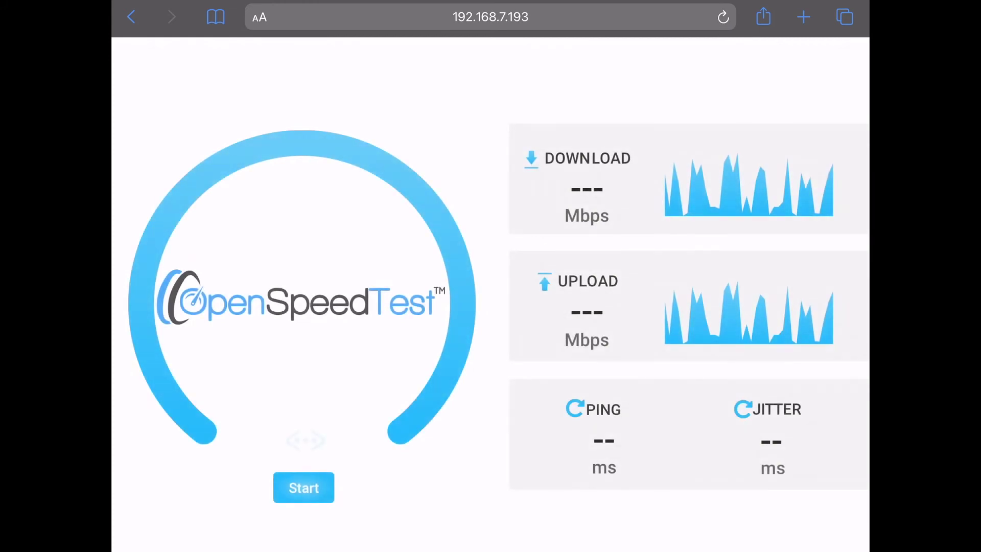